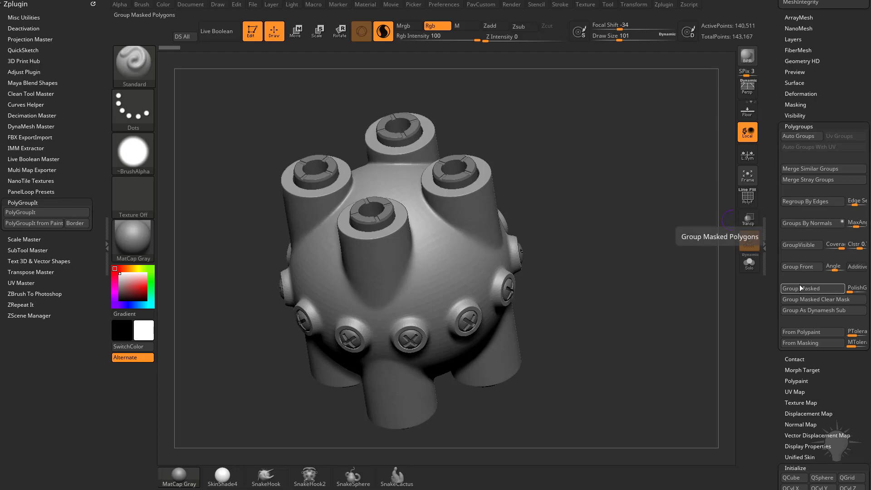
Step: Switch to the PolyMesh3D tool and initialize it as a QCube
drag(768, 210, 623, 336)
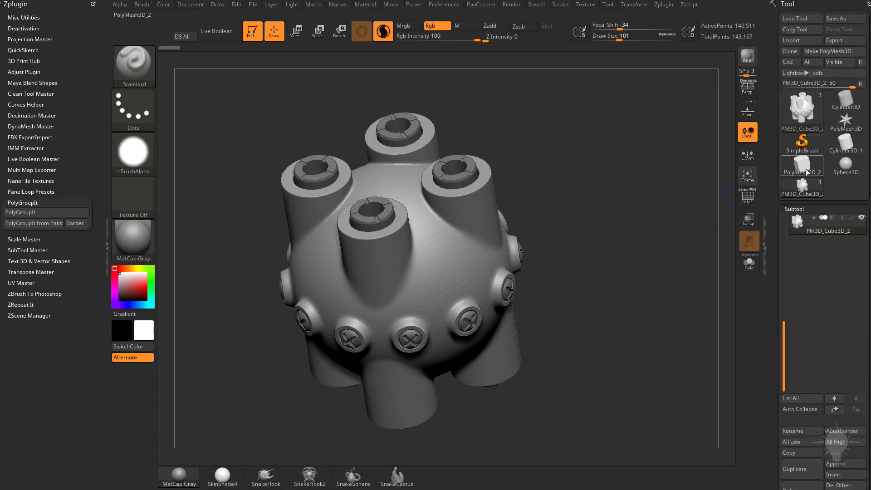
click(845, 121)
ctrl+right_drag(577, 214, 599, 230)
scroll(779, 308, down, 15)
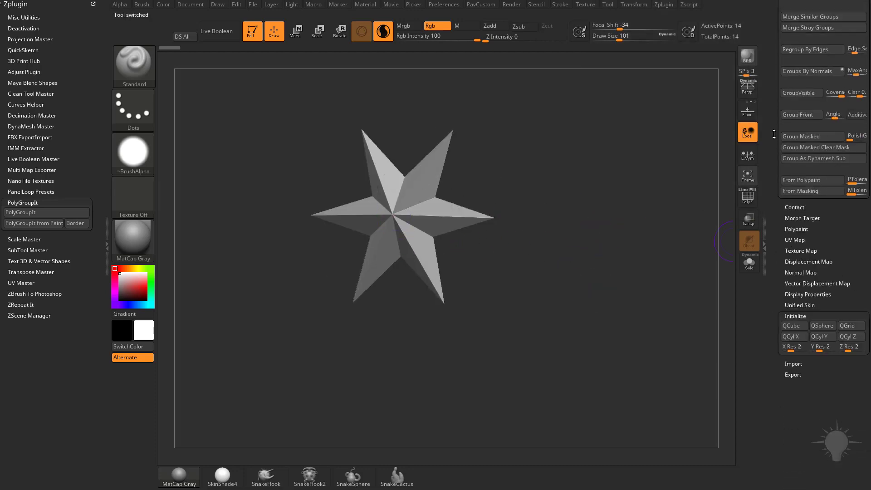
click(794, 324)
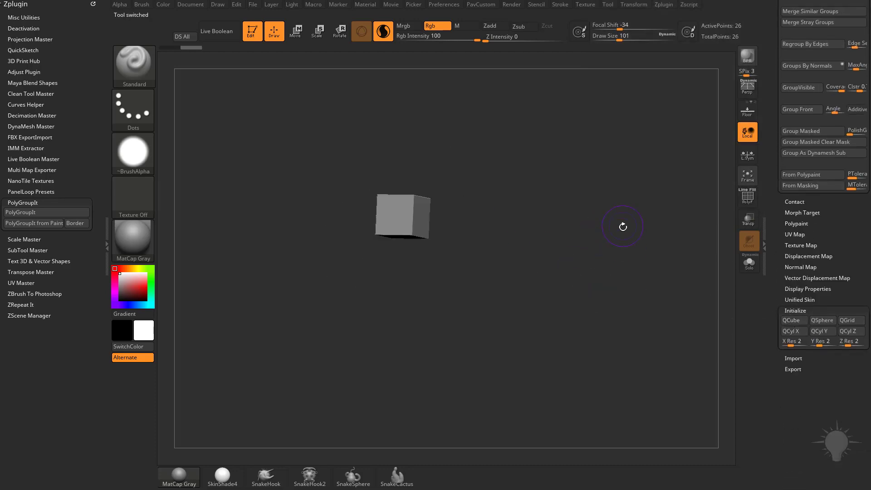
Step: Turn on the PolyFrame display and select the ZModeler brush
alt+right_drag(622, 225, 644, 299)
click(746, 199)
right_drag(662, 220, 640, 268)
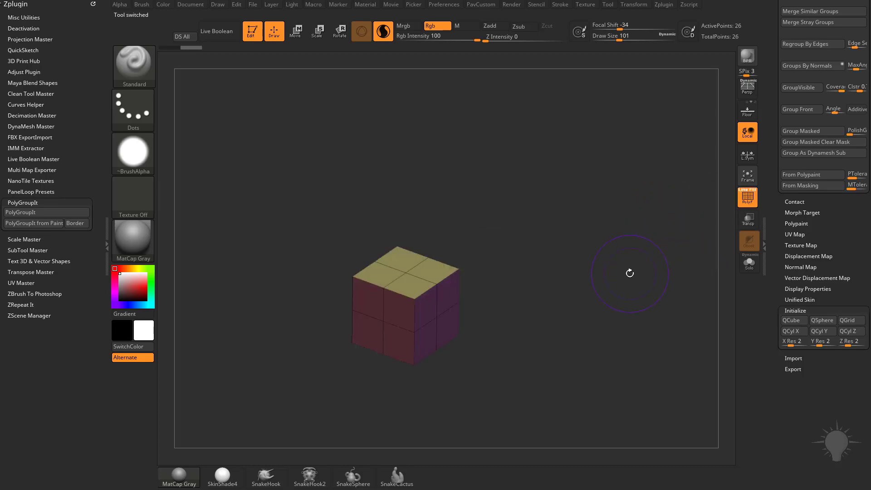
key(b)
key(z)
key(m)
key(b)
key(z)
key(m)
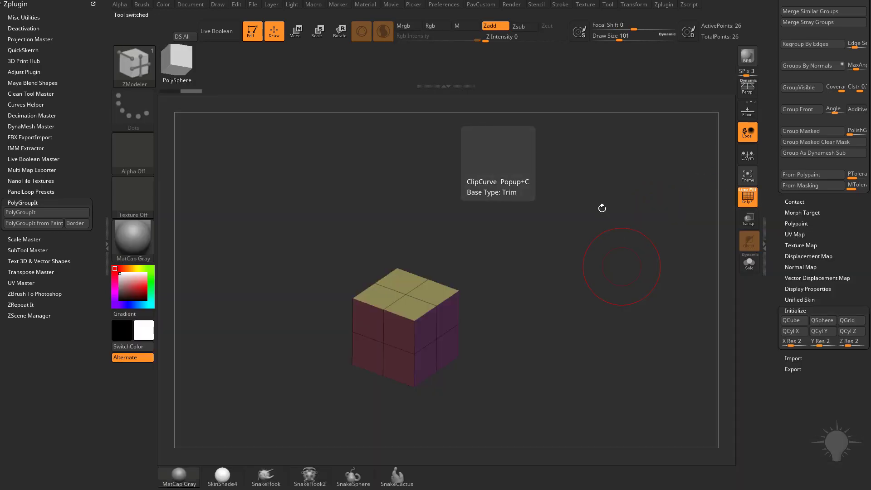
Step: Set the ZModeler QMesh polygon target to Polygroup All and extrude the cube's two opposite side faces outward
alt+right_drag(542, 254, 542, 231)
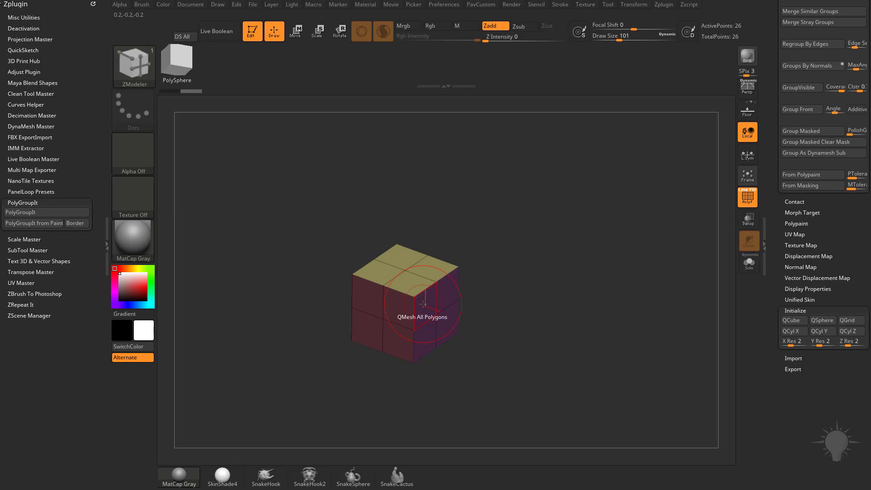
key(space)
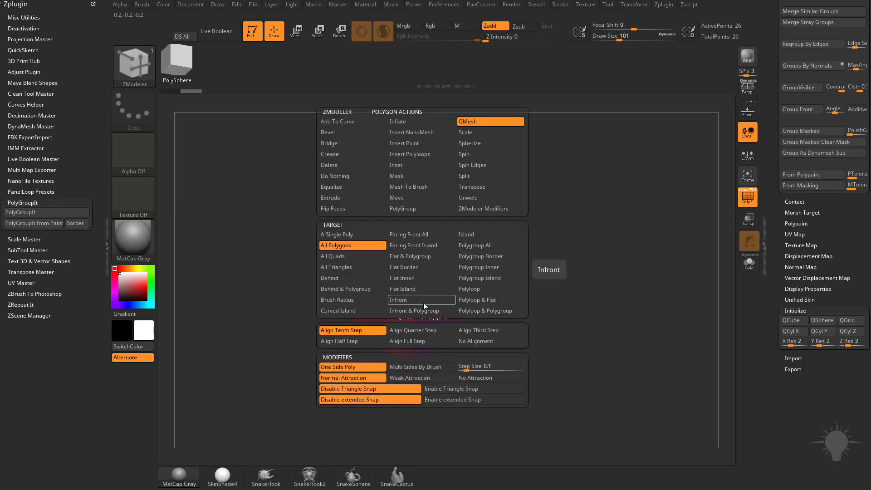
click(478, 246)
drag(447, 256, 516, 297)
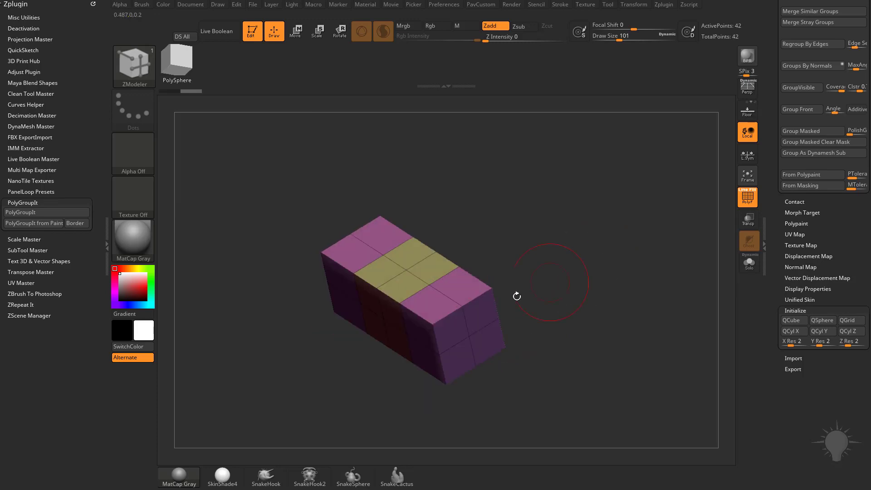
Step: QMesh the outer rims of both end blocks into large slabs, and extrude a small block from each slab's outer face
drag(426, 334, 393, 354)
drag(577, 253, 610, 227)
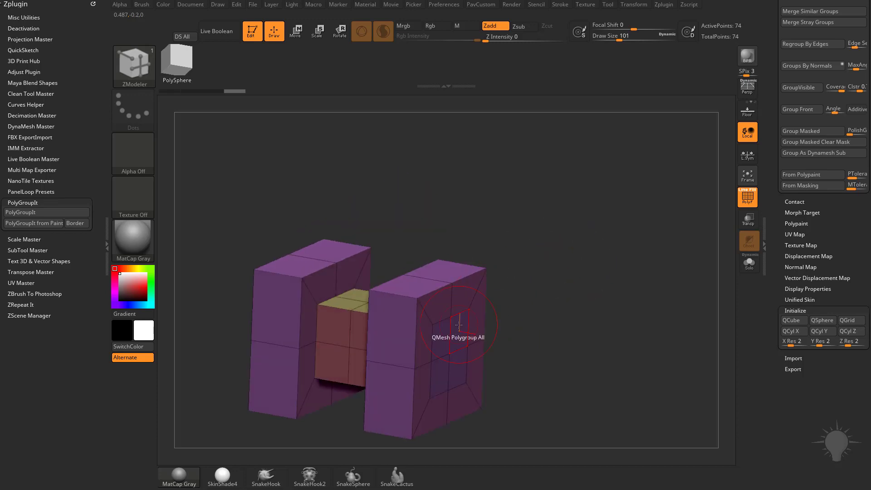
drag(458, 325, 486, 320)
drag(544, 318, 575, 302)
mouse_move(628, 271)
mouse_down()
mouse_move(642, 317)
mouse_move(618, 283)
mouse_move(641, 289)
mouse_move(634, 258)
mouse_up()
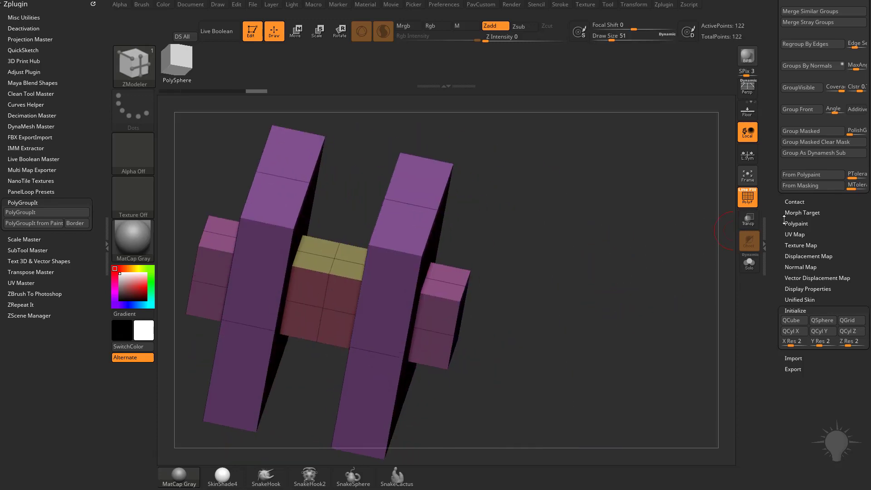
Step: Create polygroups from the slabs' and blocks' face normals with Groups By Normals at the current maximum angle
scroll(784, 220, up, 5)
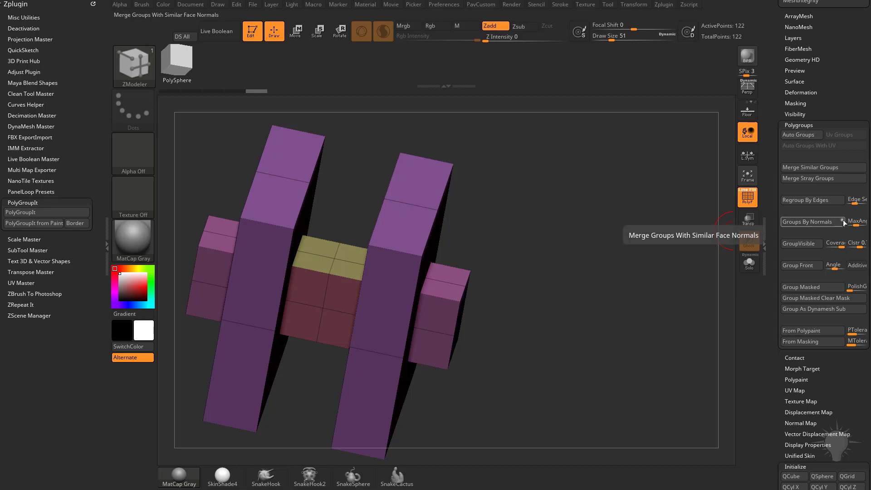
click(817, 222)
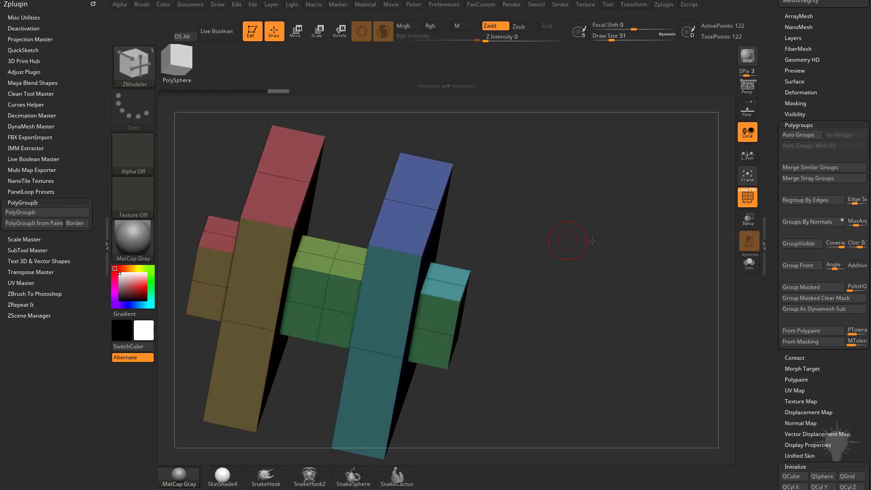
drag(628, 255, 662, 251)
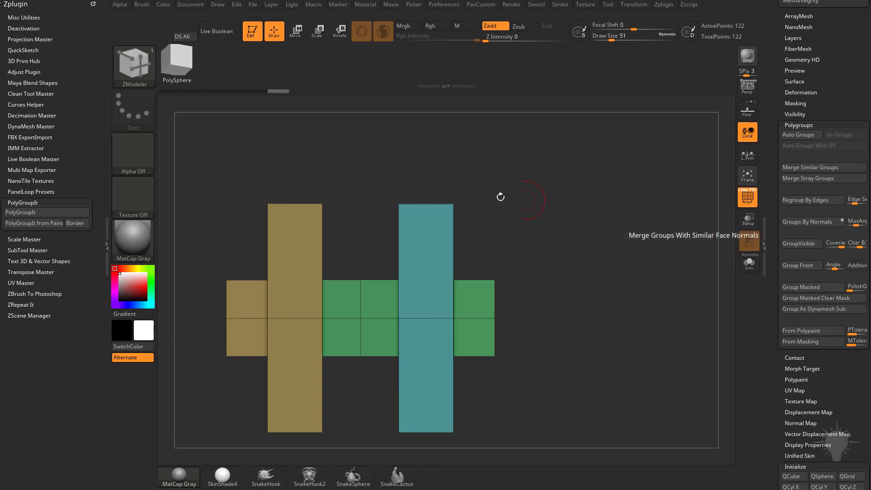
drag(544, 180, 635, 242)
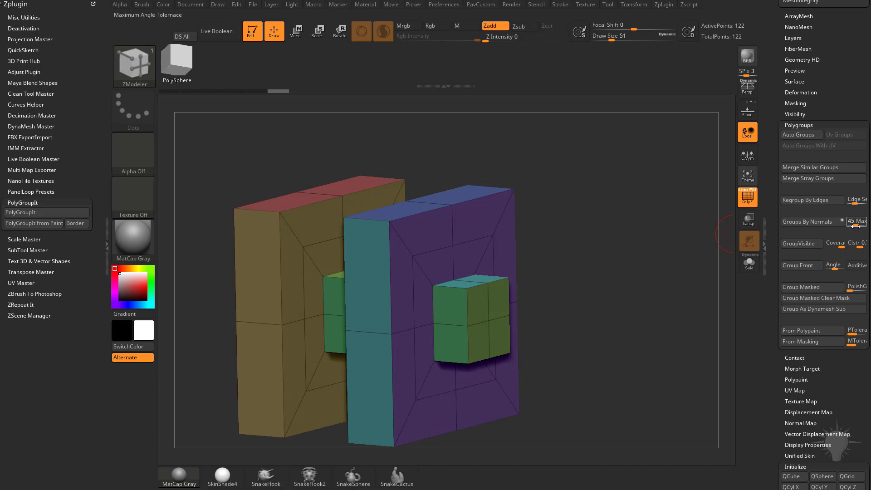
Step: Regroup the mesh by normals with a much higher maximum angle tolerance, and again with the tolerance set to 54.4
click(821, 223)
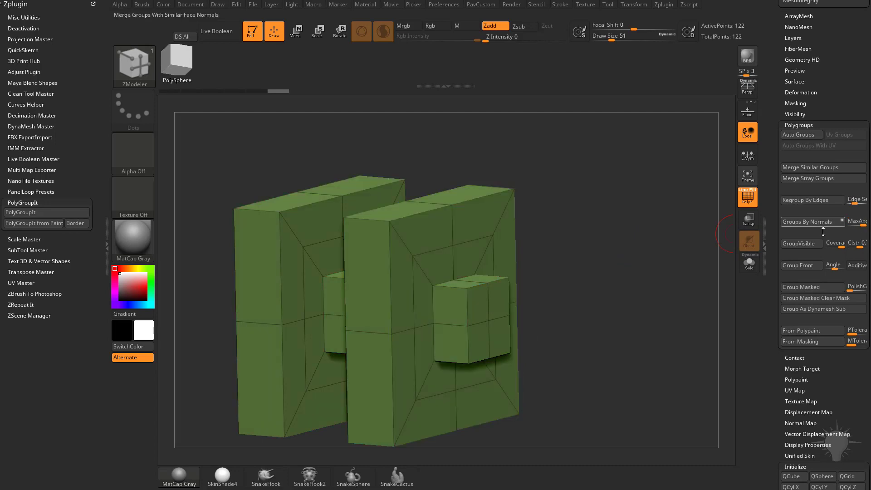
drag(574, 262, 517, 289)
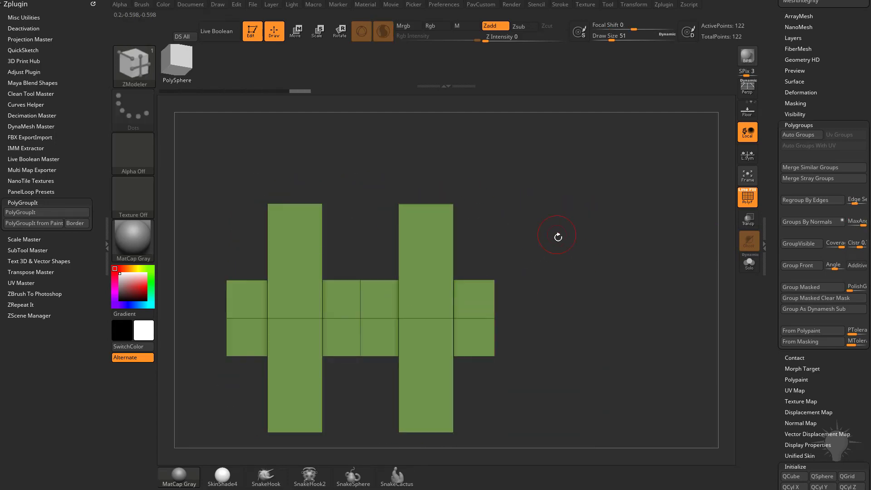
drag(558, 237, 666, 204)
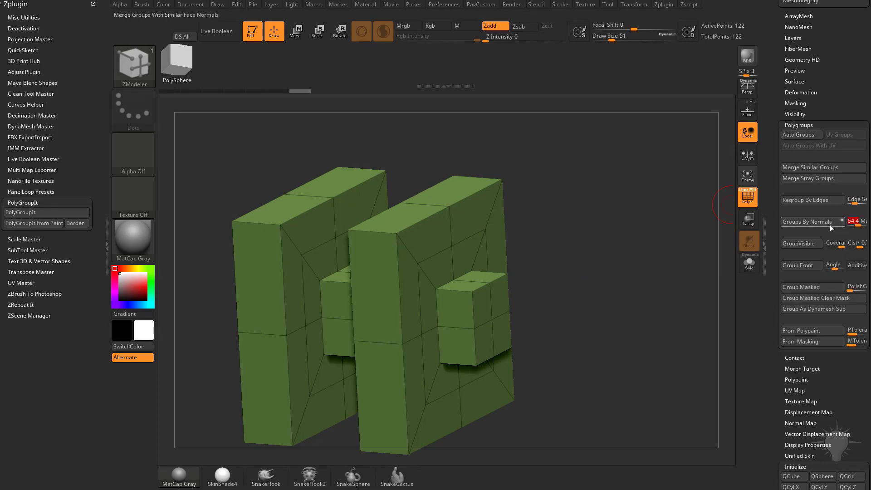
click(802, 222)
drag(712, 240, 397, 246)
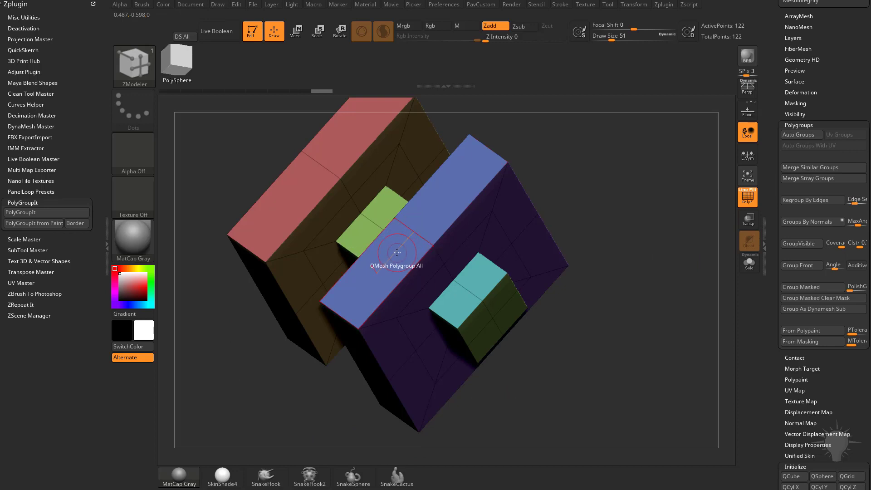
Step: Set the ZModeler polygon action to Bridge with Connected Polys and bridge one slab's top faces into a rounded arch
right_click(396, 251)
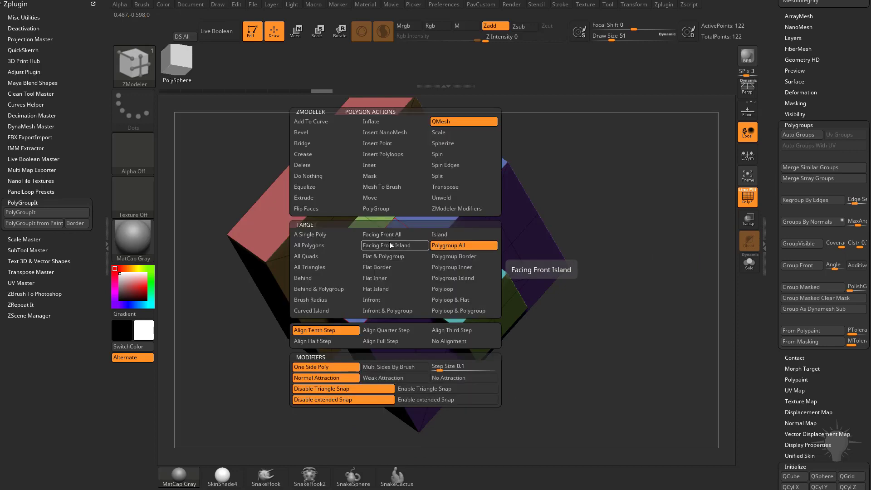
click(316, 142)
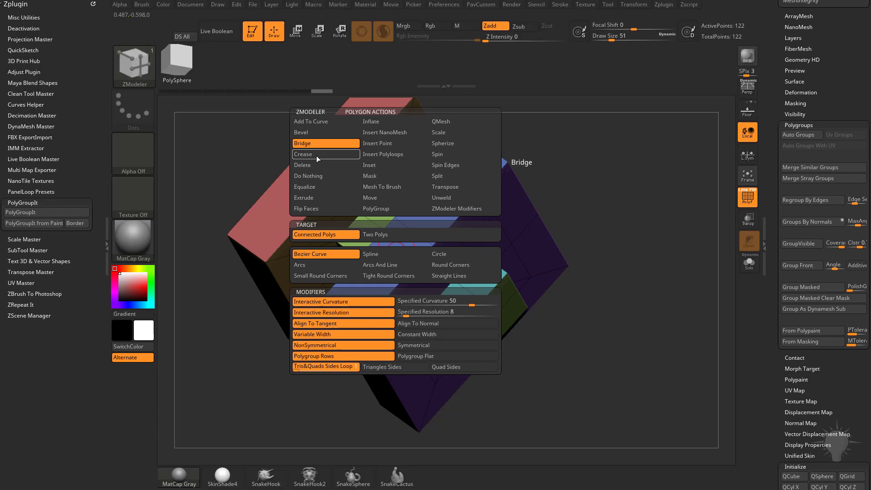
click(341, 235)
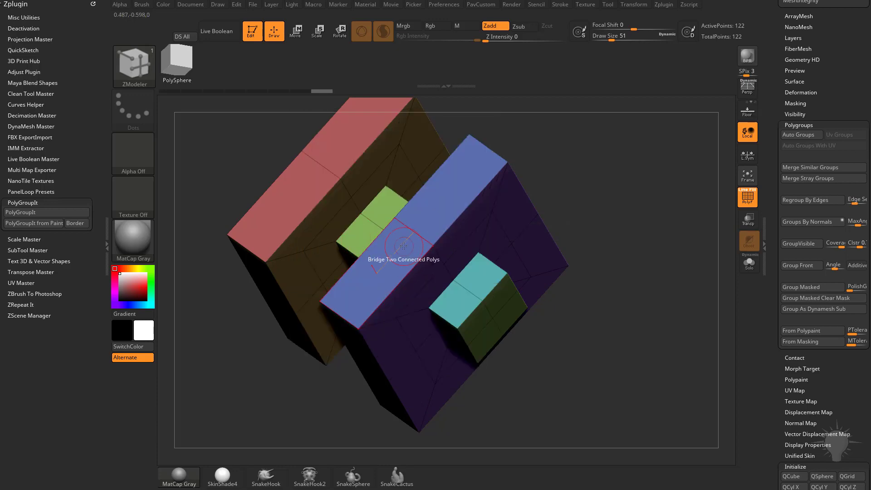
drag(420, 241, 533, 275)
drag(631, 270, 637, 235)
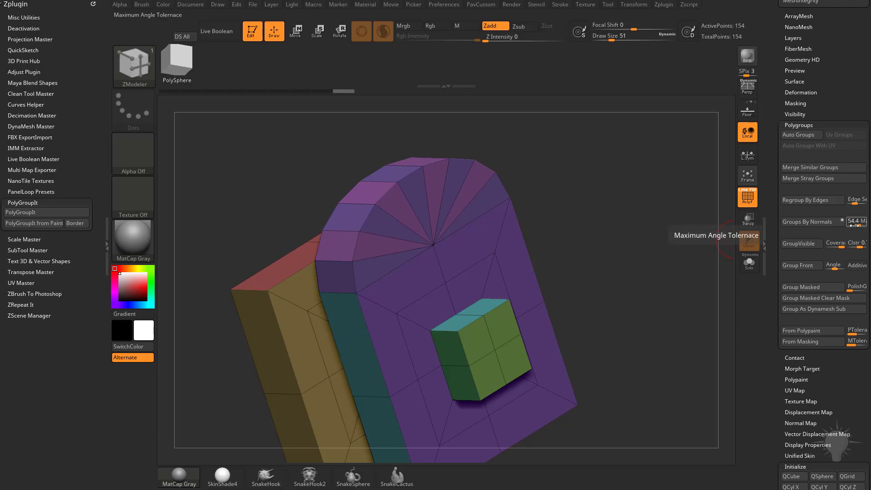
Step: Apply Groups By Normals to the mesh with the rounded arch
click(835, 222)
drag(649, 254, 633, 206)
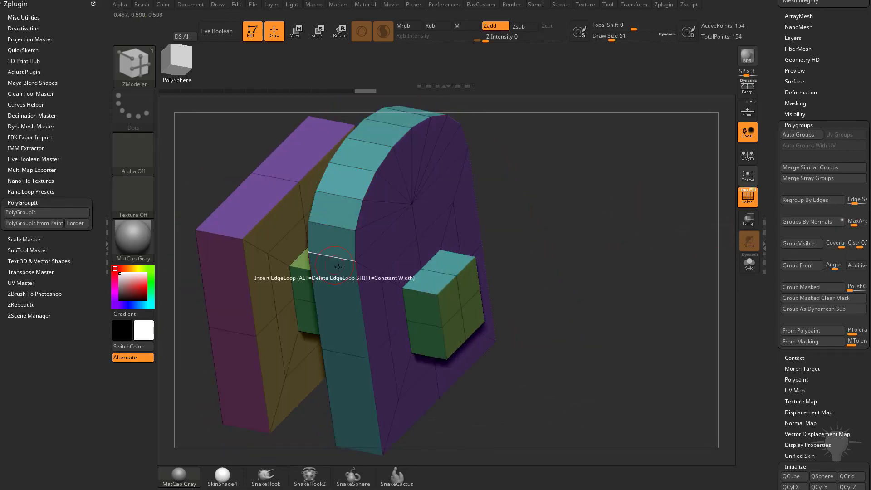
click(338, 267)
Step: Set the maximum angle tolerance to 27.7 and regroup by normals, and repeat the grouping with an even lower tolerance
drag(855, 223, 855, 224)
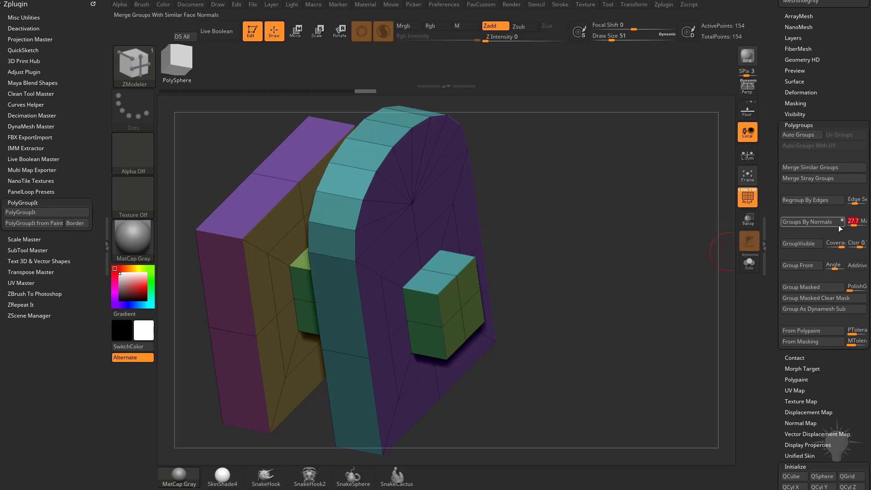
click(839, 226)
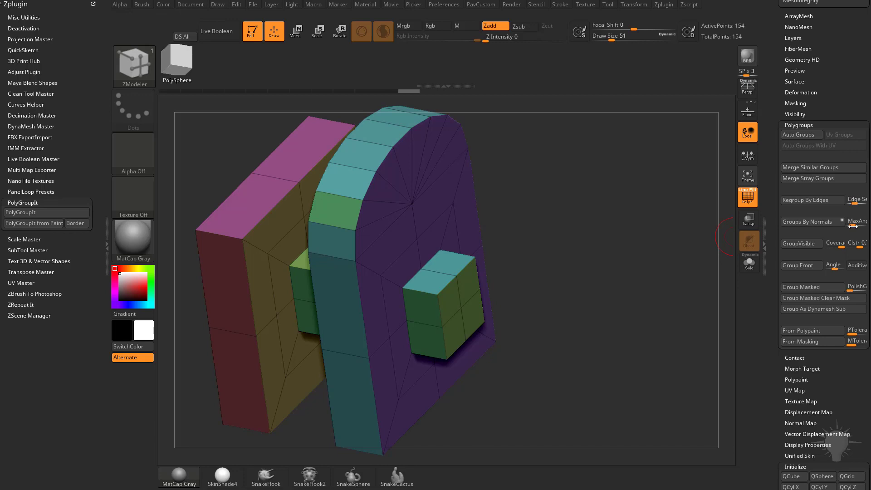
click(830, 221)
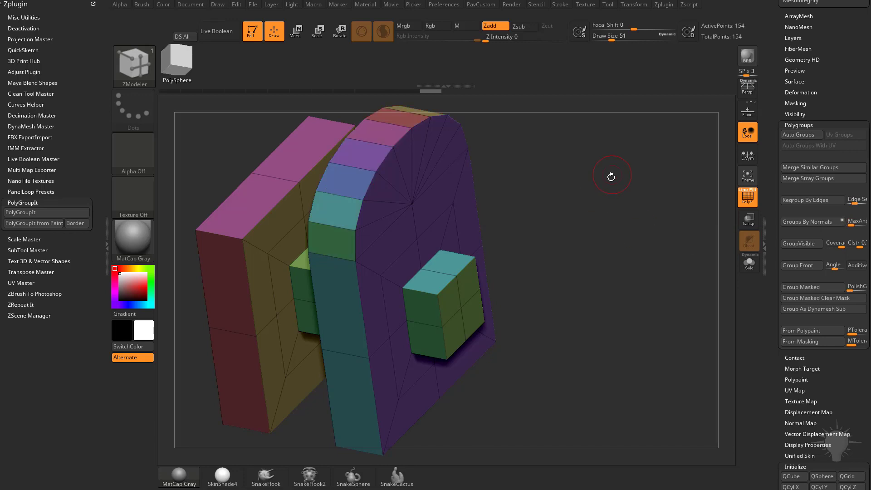
drag(608, 175, 623, 231)
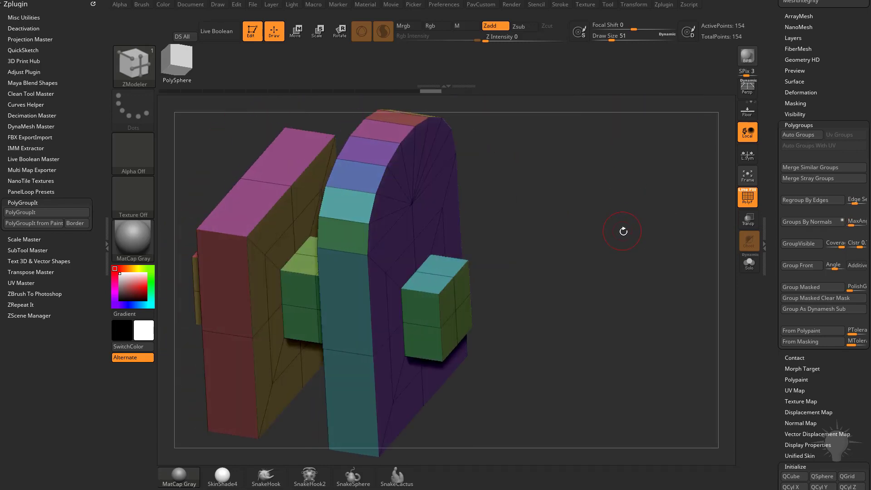
Step: Switch the Groups By Normals modifier from the dot to the circle mode and regroup the slabs and blocks
click(814, 221)
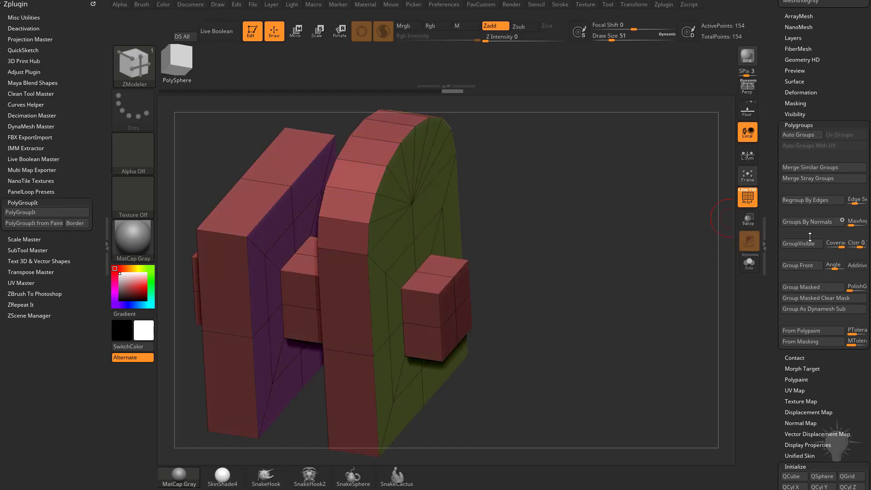
drag(623, 246, 640, 243)
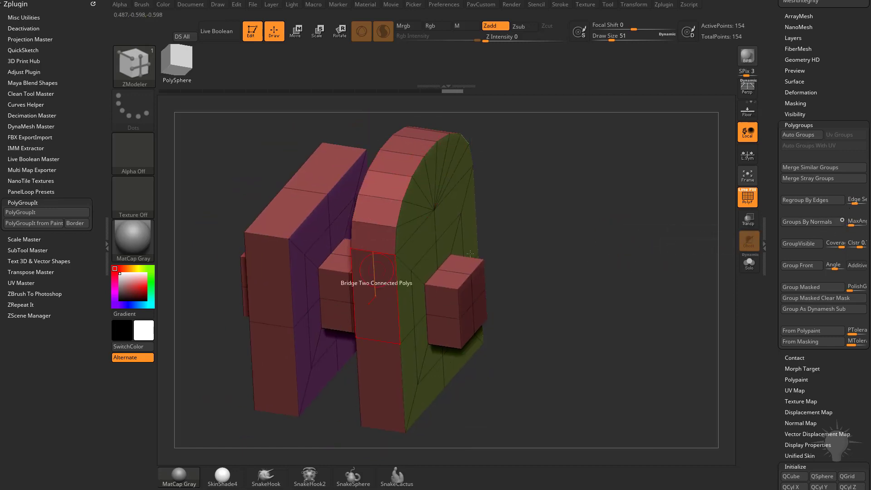
mouse_move(634, 239)
mouse_down()
mouse_move(585, 235)
mouse_move(616, 240)
mouse_up()
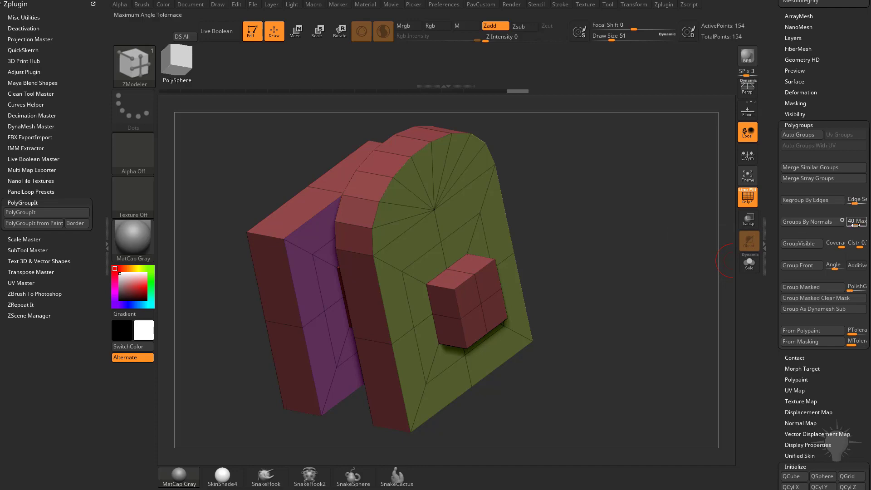
Step: Reinitialize the mesh as a QCube and apply Groups By Normals to it in circle mode
drag(771, 209, 772, 63)
click(795, 329)
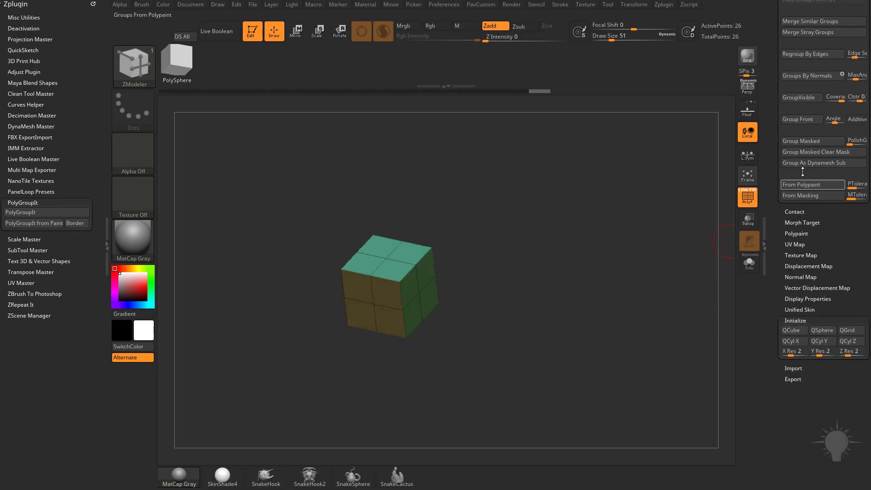
drag(814, 82, 814, 142)
click(814, 138)
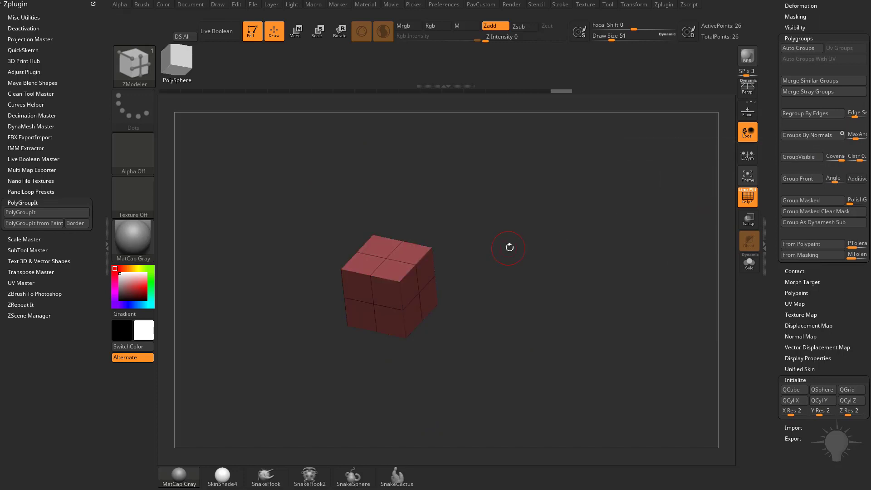
mouse_move(507, 247)
mouse_down()
mouse_move(600, 246)
mouse_move(500, 252)
mouse_move(546, 267)
mouse_move(527, 241)
mouse_move(521, 255)
mouse_up()
Step: Reduce the draw size to 37, return Groups By Normals to dot mode and regroup the cube's faces
key(s)
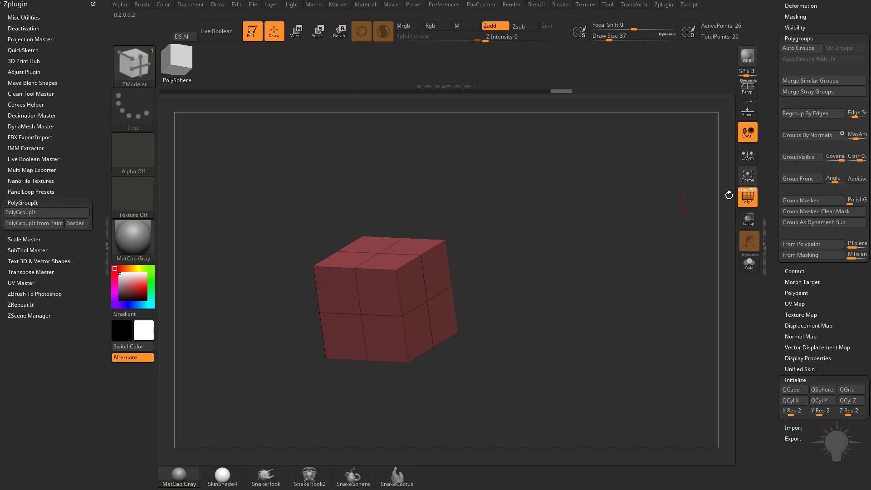
click(824, 144)
drag(586, 249, 610, 285)
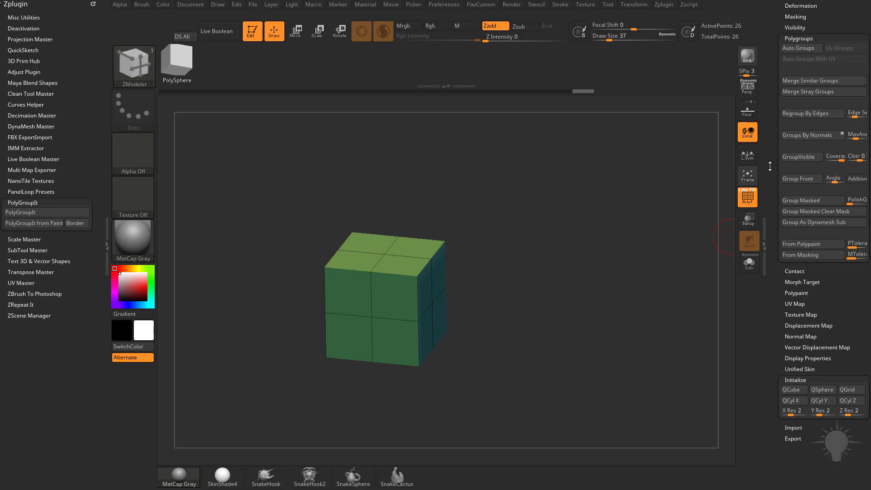
Step: Switch back to the PM3D_Cube3D_2 tool
drag(769, 167, 761, 365)
click(800, 185)
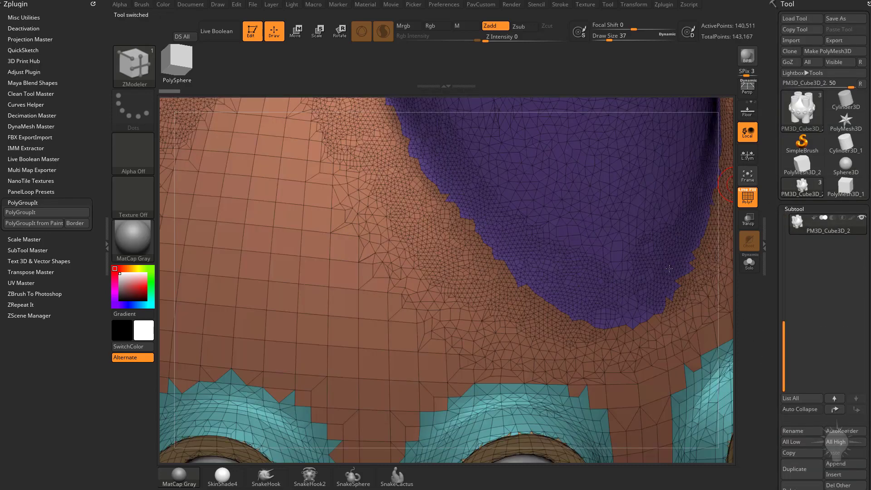
Step: Frame the whole model, isolate the main body in Solo display and hide its polyframe
drag(705, 187, 676, 262)
key(f)
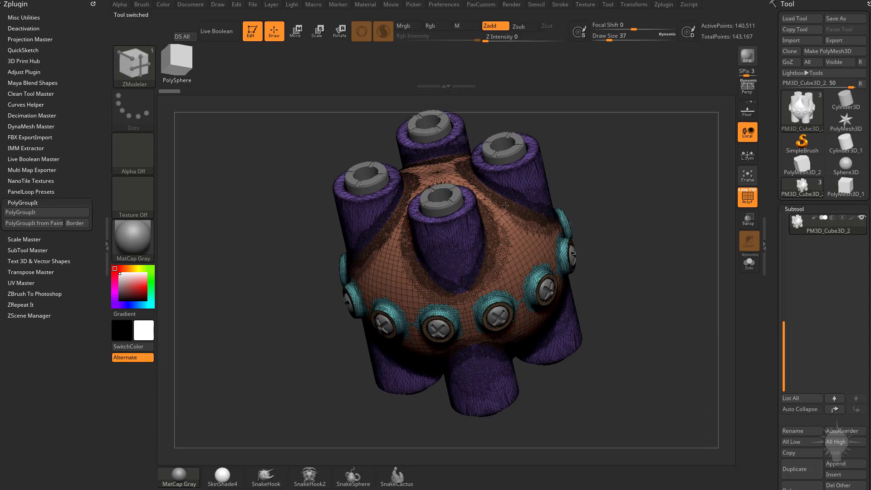
click(748, 263)
click(748, 197)
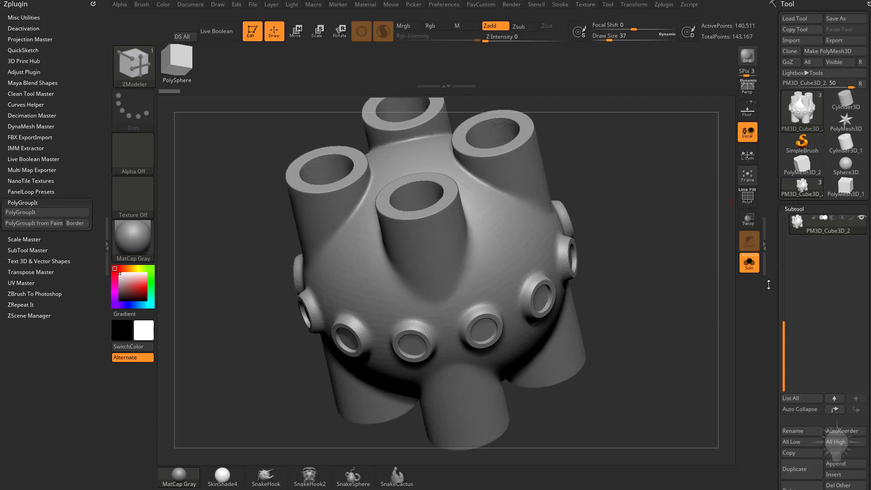
Step: Apply Groups By Normals in dot mode to the isolated body and display the resulting polygroups with the polyframe
scroll(775, 306, down, 10)
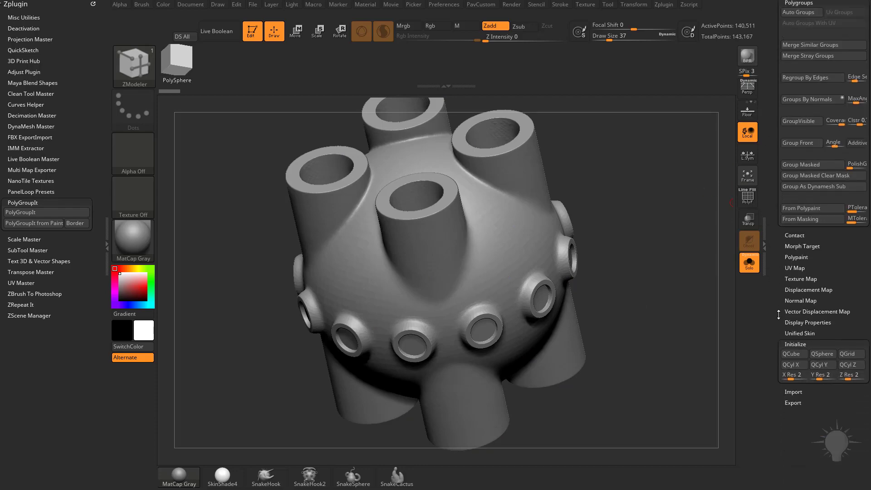
drag(778, 314, 780, 376)
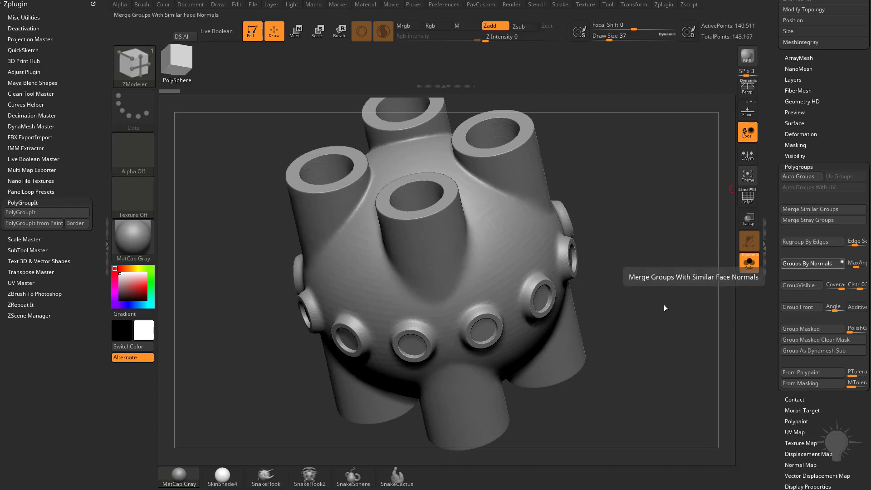
key(shift+f)
drag(648, 238, 631, 262)
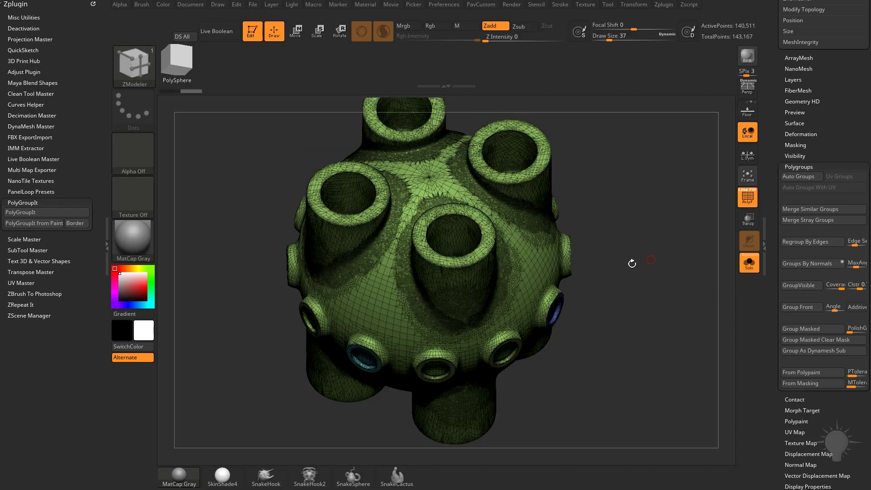
drag(606, 301, 601, 272)
ctrl+shift+click(545, 294)
ctrl+shift+click(633, 266)
ctrl+shift+click(450, 213)
ctrl+shift+click(446, 199)
ctrl+shift+click(669, 258)
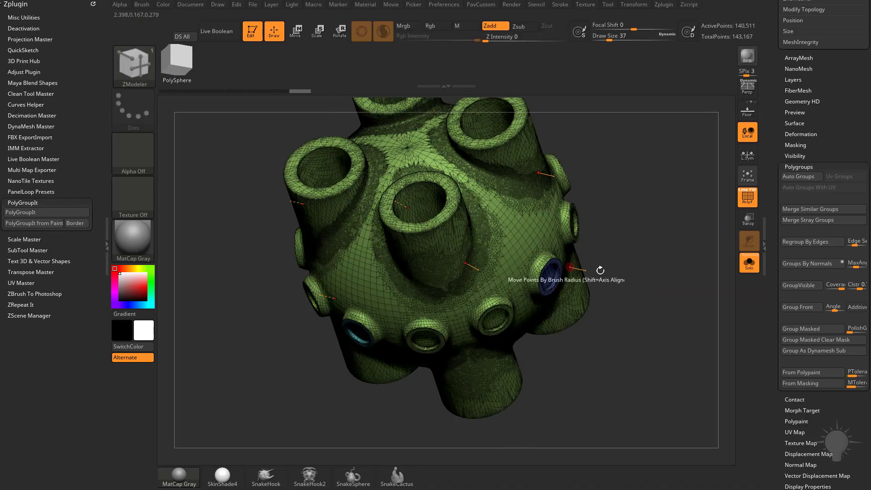
Step: Set the Groups By Normals maximum angle tolerance to about 33.63 and regroup the body in dot mode
drag(853, 267, 853, 268)
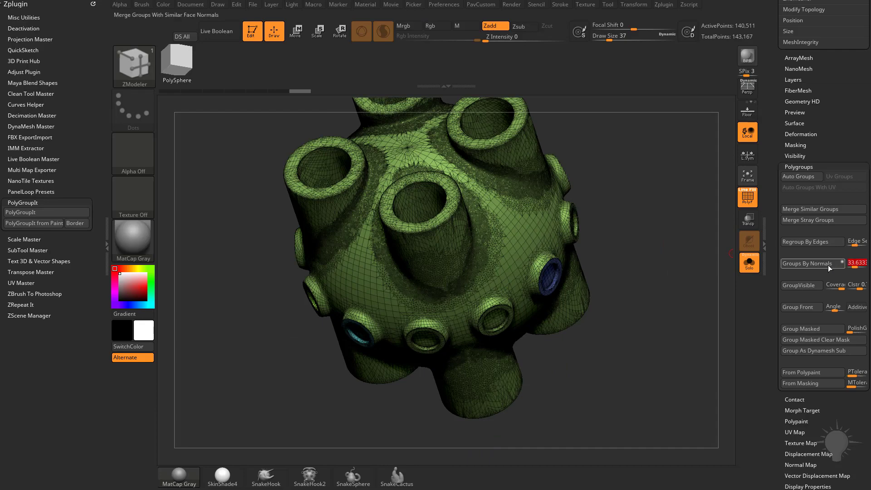
drag(647, 296, 610, 275)
ctrl+shift+click(497, 316)
ctrl+shift+click(610, 297)
Step: Examine the socket's polygroup by isolating it, inspect the surrounding body group separately and show the complete mesh again
alt+drag(666, 273, 567, 308)
ctrl+shift+click(430, 318)
drag(690, 189, 659, 215)
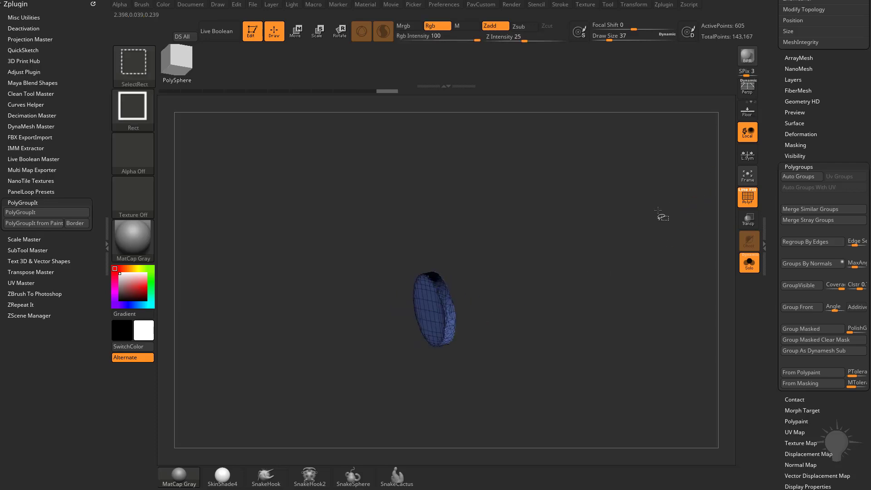
ctrl+shift+click(659, 215)
ctrl+shift+click(422, 272)
ctrl+shift+click(583, 228)
ctrl+shift+click(405, 258)
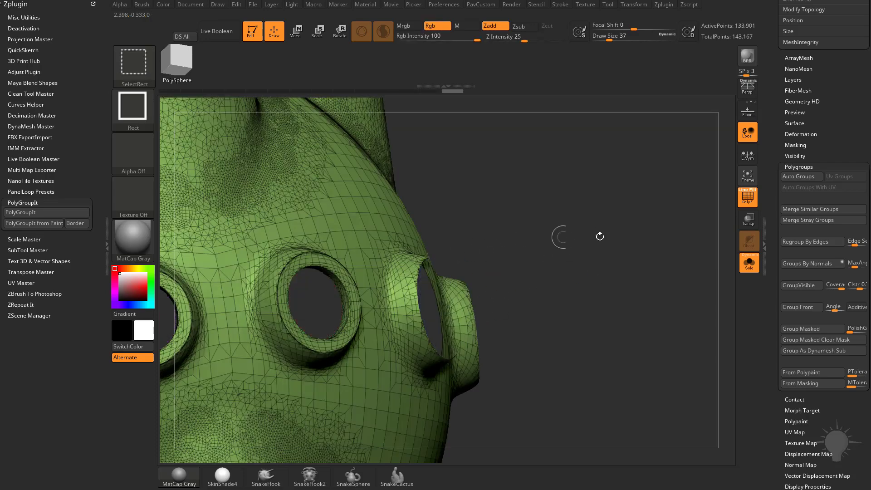
alt+drag(598, 237, 689, 188)
ctrl+shift+click(583, 219)
drag(690, 189, 660, 253)
drag(605, 219, 628, 269)
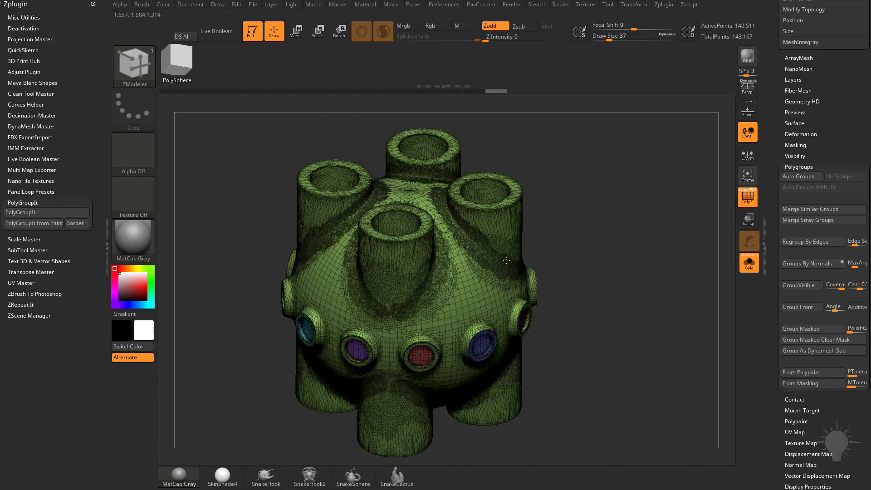
Step: Switch Groups By Normals to circle mode, regroup the body and isolate parts of a socket to examine its polygroups
click(843, 262)
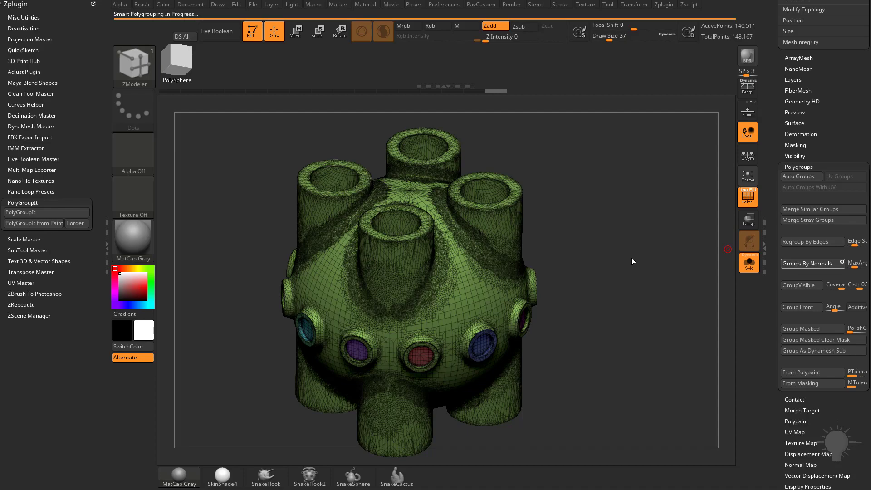
alt+drag(630, 257, 581, 307)
ctrl+shift+click(493, 327)
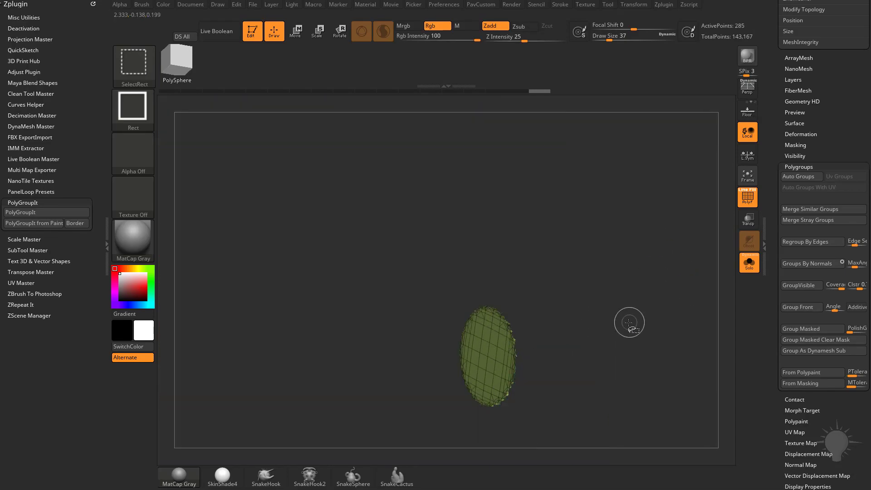
ctrl+shift+click(637, 307)
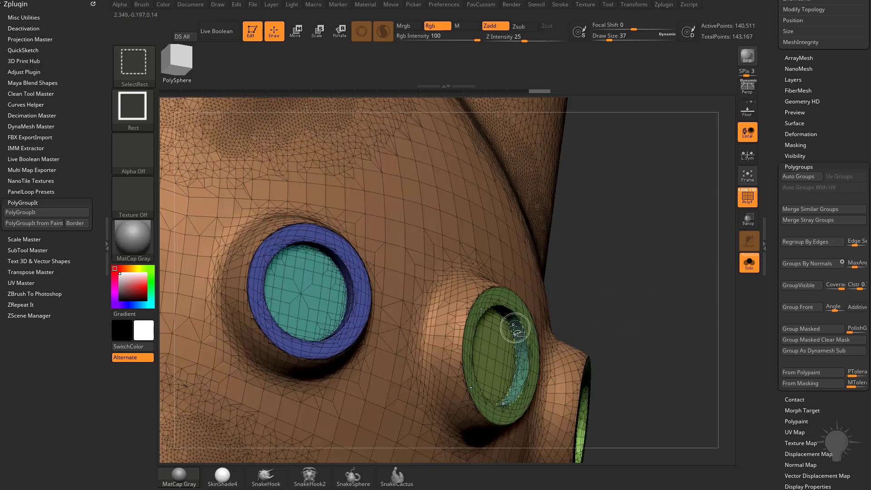
ctrl+shift+click(516, 325)
ctrl+shift+click(624, 302)
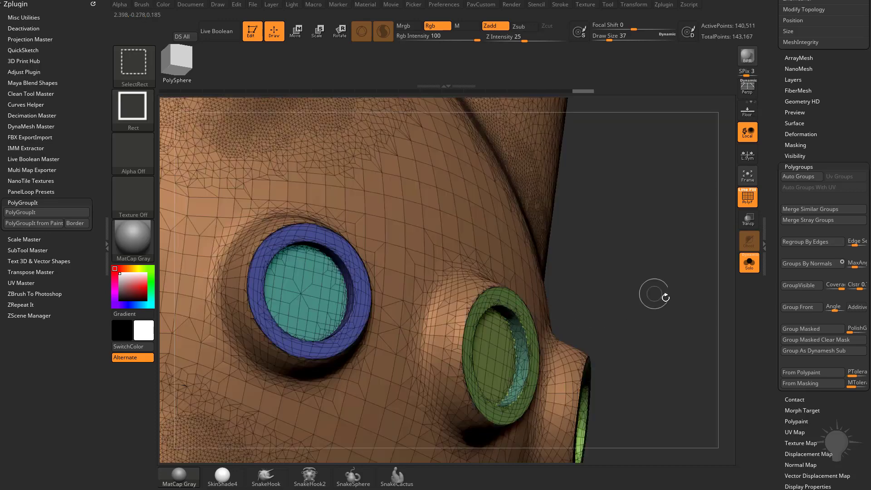
key(f)
drag(644, 249, 664, 250)
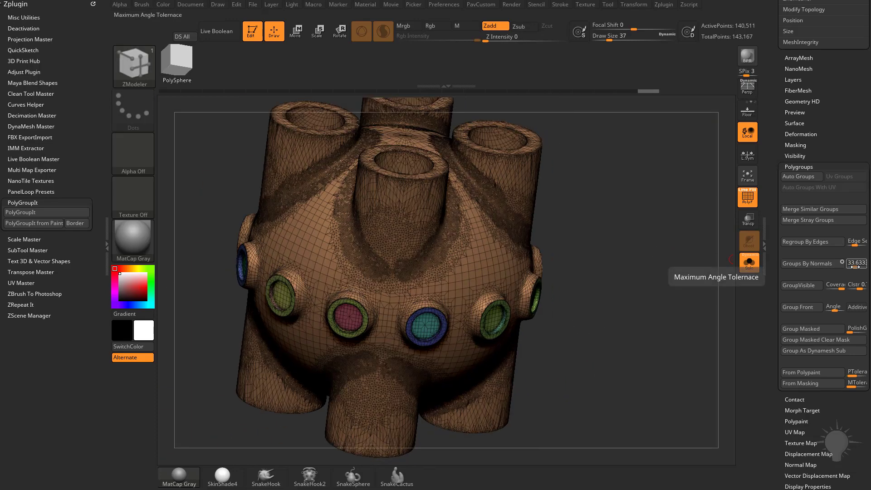
Step: Lower the maximum angle tolerance to about 30.67, regroup the body and examine the polygroups on the tube ends
click(809, 263)
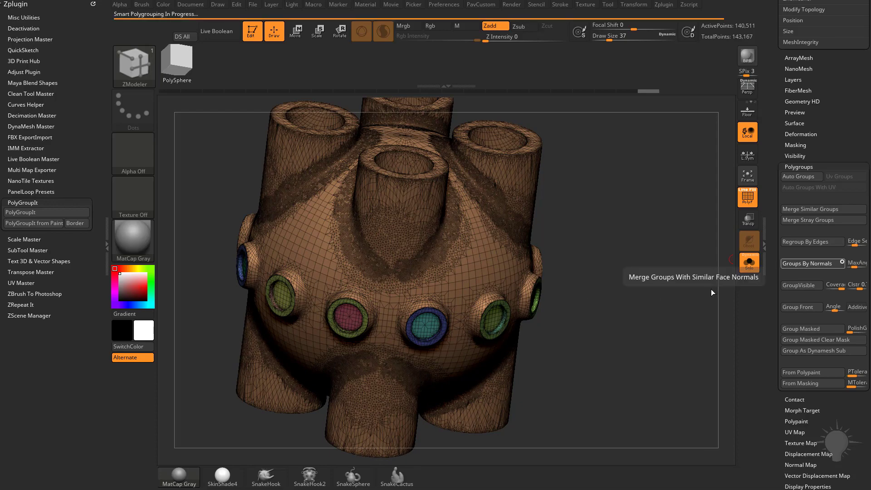
drag(706, 287, 503, 182)
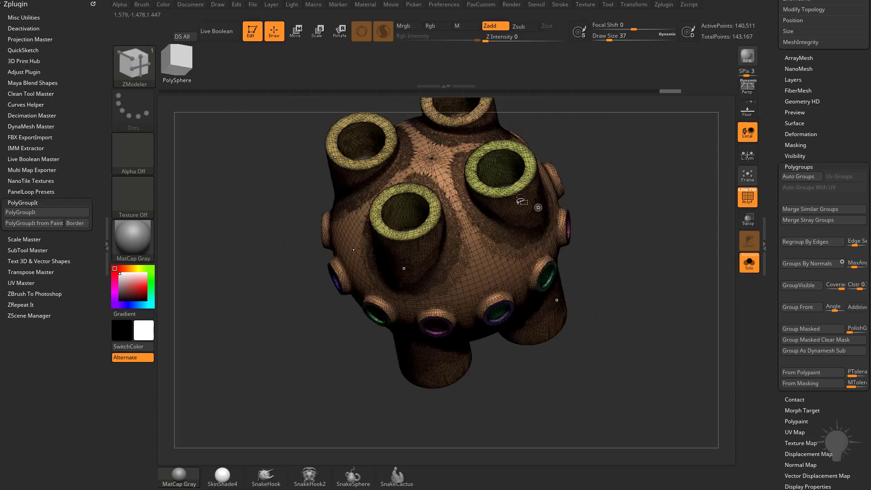
ctrl+shift+click(506, 177)
ctrl+shift+click(616, 204)
drag(630, 240, 734, 227)
ctrl+shift+click(513, 185)
ctrl+shift+click(647, 214)
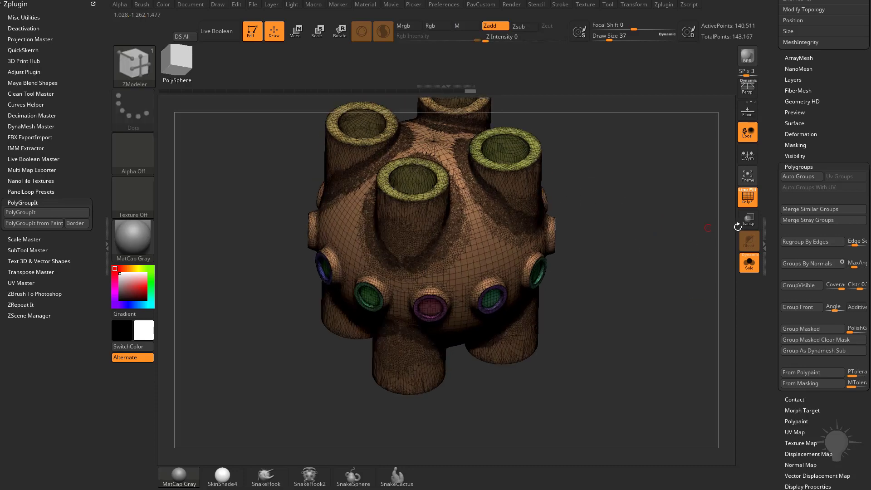
Step: Reduce the maximum angle tolerance further, regroup the body and inspect the tube rims and inner floors
click(853, 267)
ctrl+shift+click(501, 213)
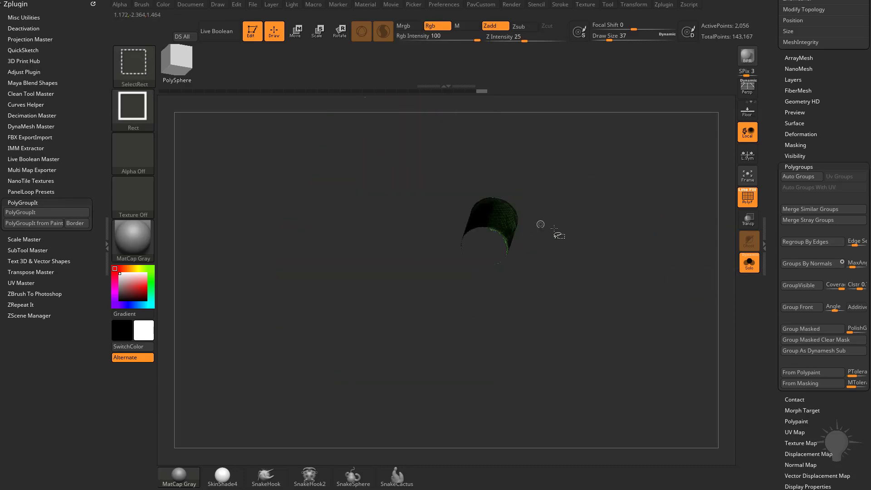
ctrl+shift+click(584, 237)
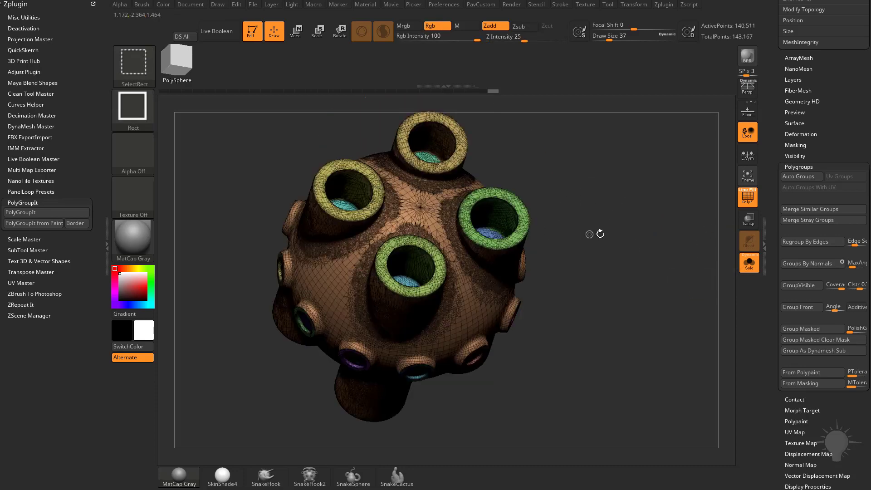
ctrl+shift+click(487, 231)
ctrl+shift+click(626, 295)
drag(626, 295, 677, 275)
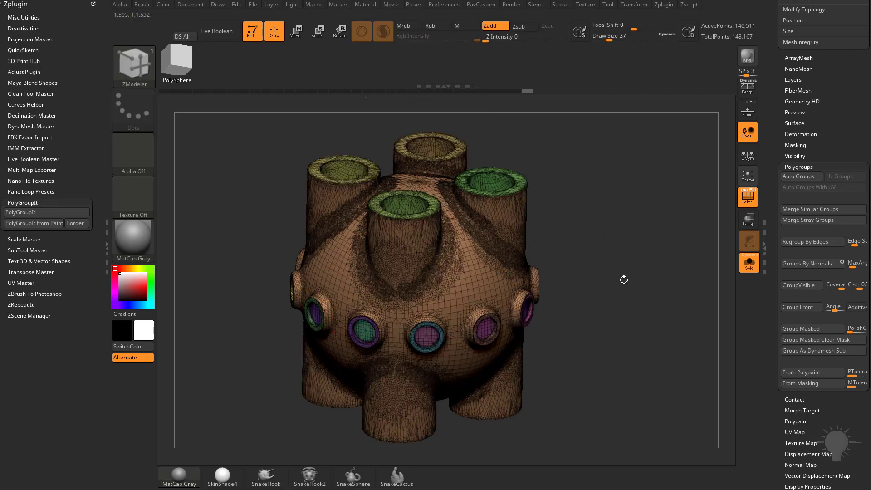
Step: Lower the maximum angle tolerance once more and reapply Groups By Normals in circle mode to the body
drag(623, 279, 552, 264)
drag(641, 259, 669, 228)
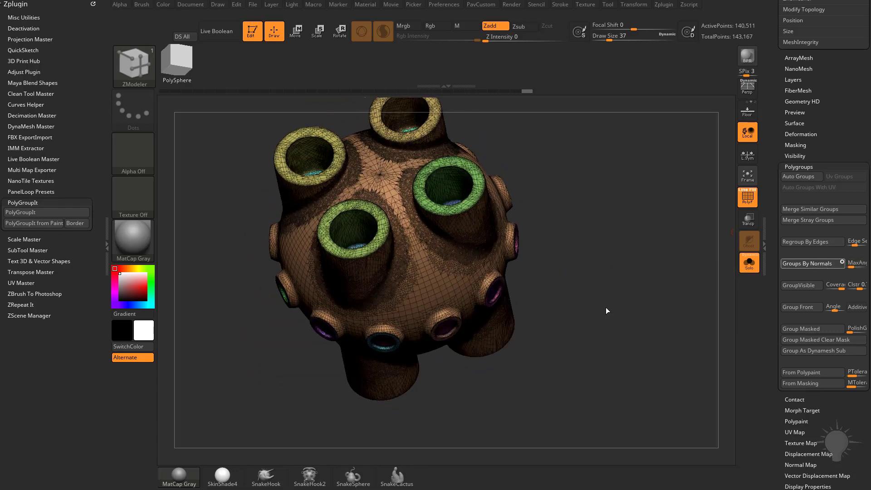
mouse_move(608, 307)
mouse_down()
mouse_move(642, 261)
mouse_move(678, 266)
mouse_move(609, 298)
mouse_up()
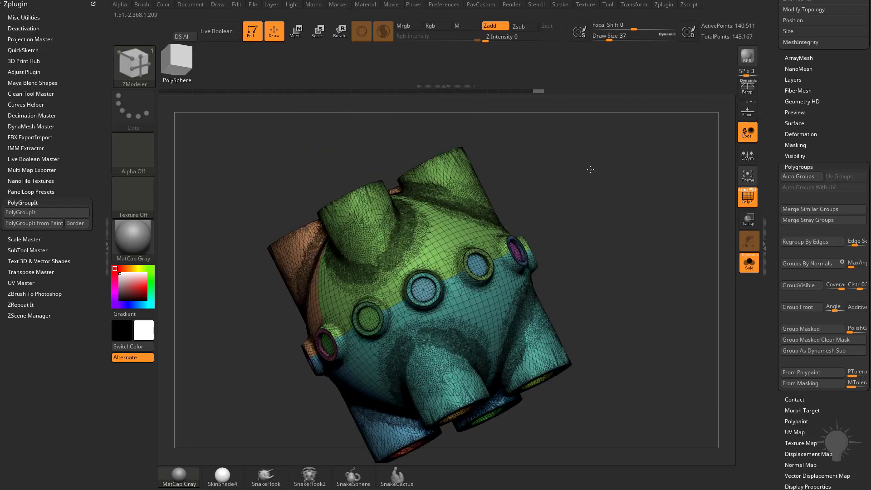
Step: Isolate individual polygroups and examine how the body, tubes and sockets are divided from all sides
drag(589, 294, 474, 231)
key(ctrl+shift)
ctrl+shift+click(474, 231)
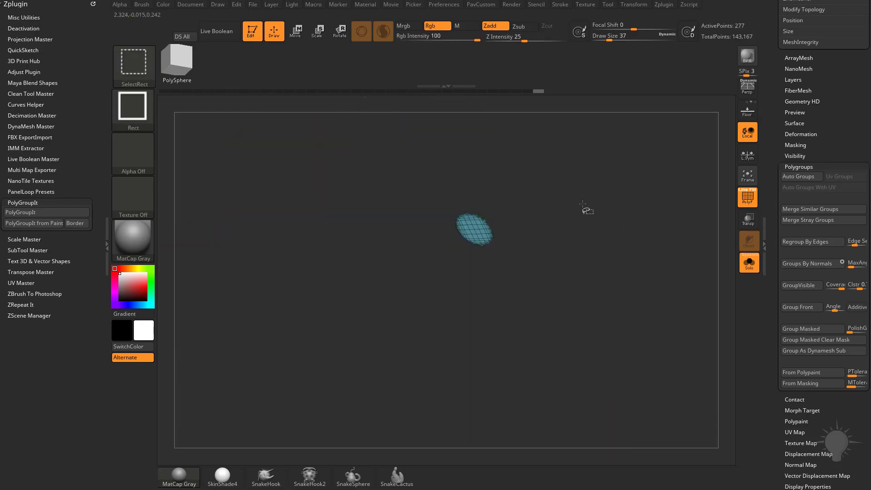
ctrl+shift+click(585, 207)
ctrl+shift+click(400, 234)
ctrl+shift+click(629, 212)
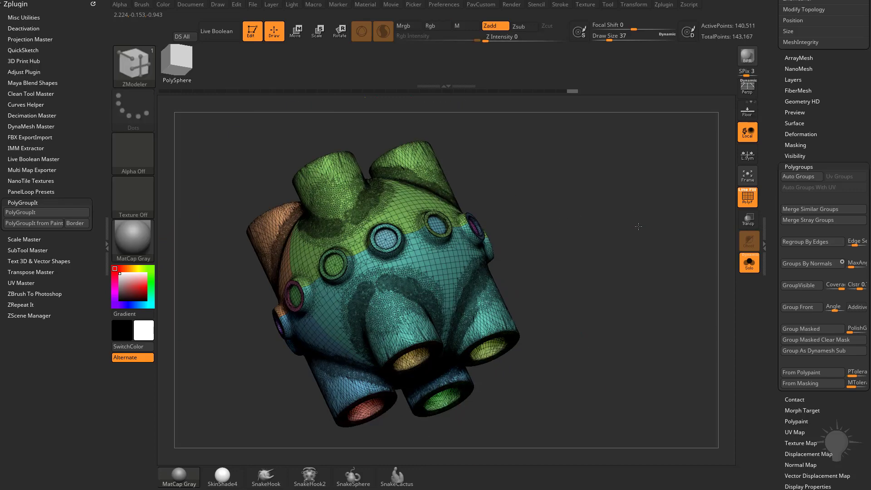
drag(626, 254, 422, 243)
key(ctrl+shift)
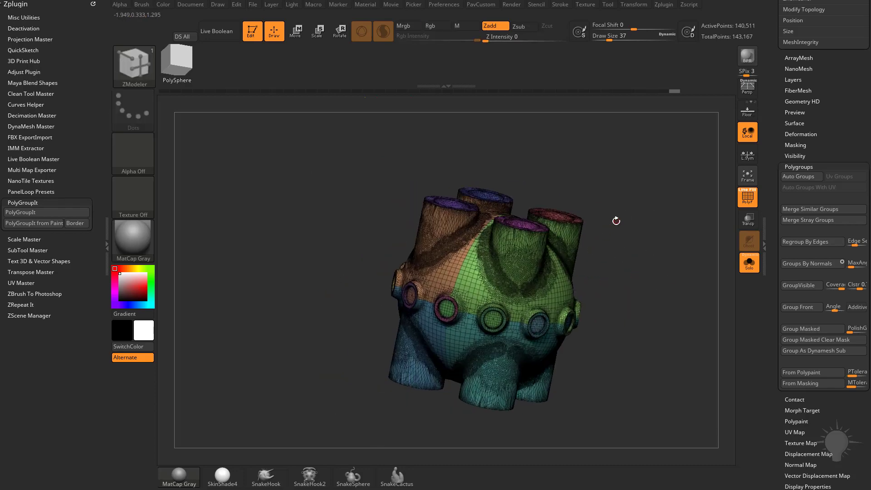
drag(614, 157, 644, 237)
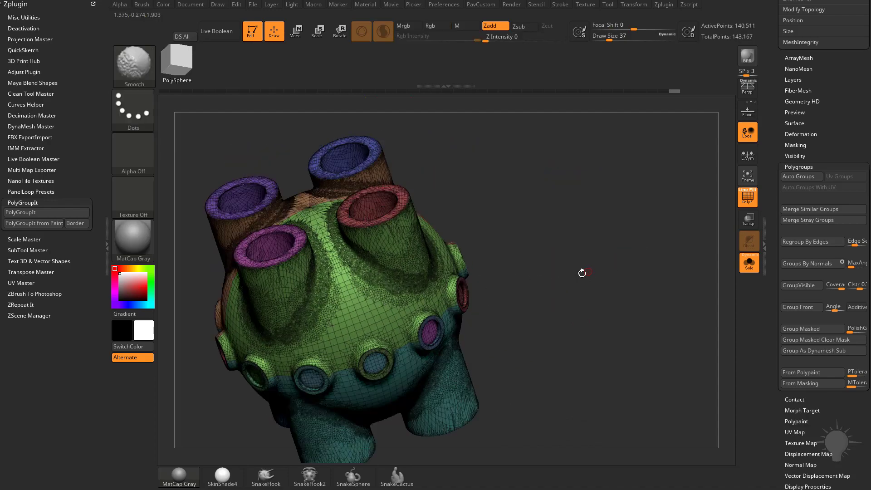
drag(581, 270, 431, 270)
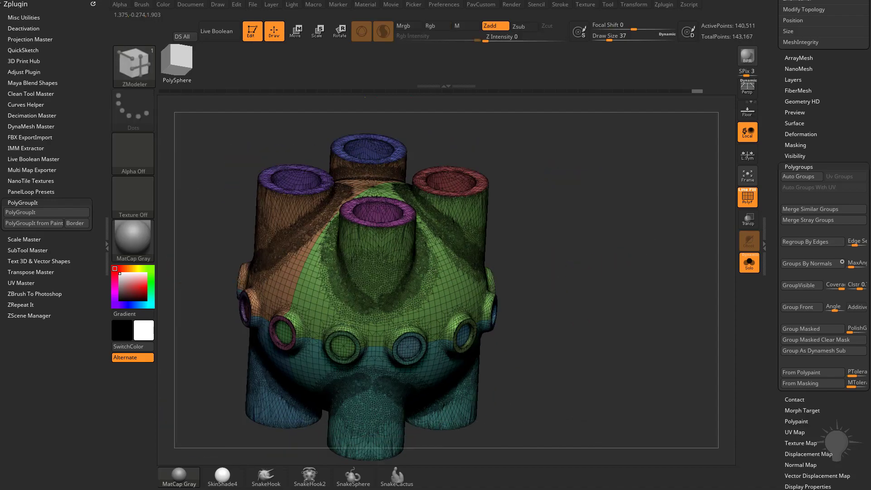
Step: Collapse the PolyGroupIt plugin settings and open the UV Master options
shift+click(23, 203)
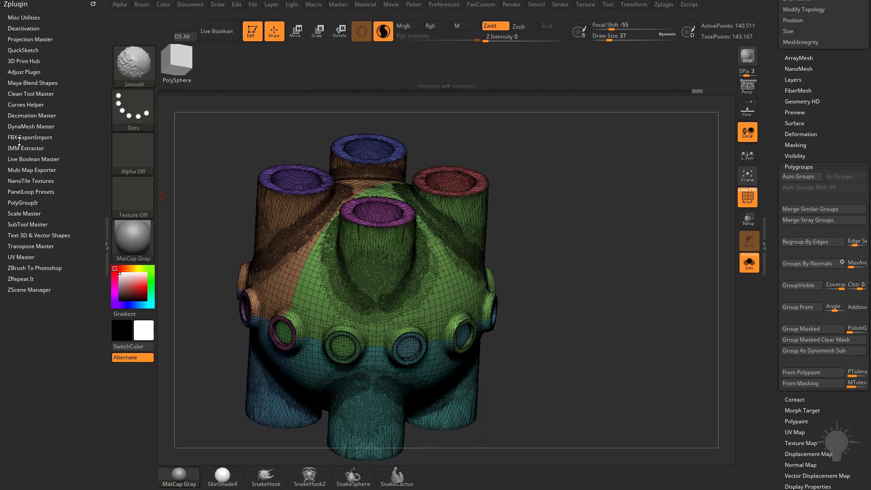
click(21, 256)
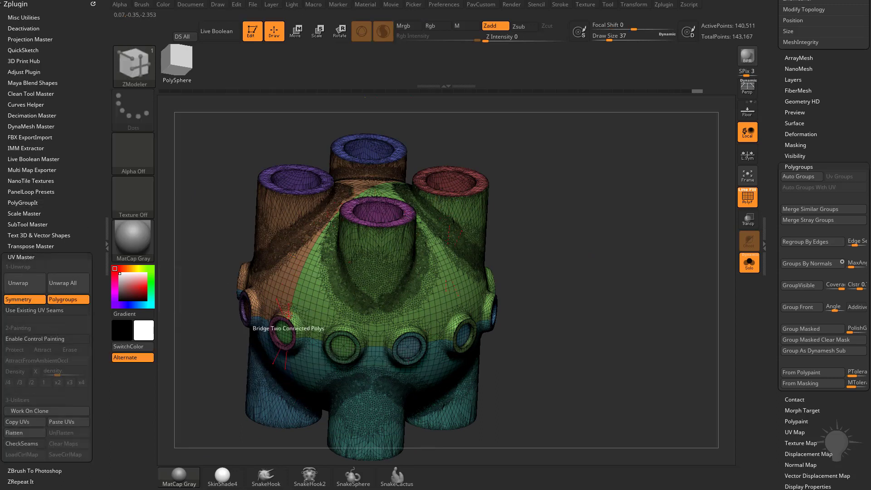
drag(590, 272, 550, 264)
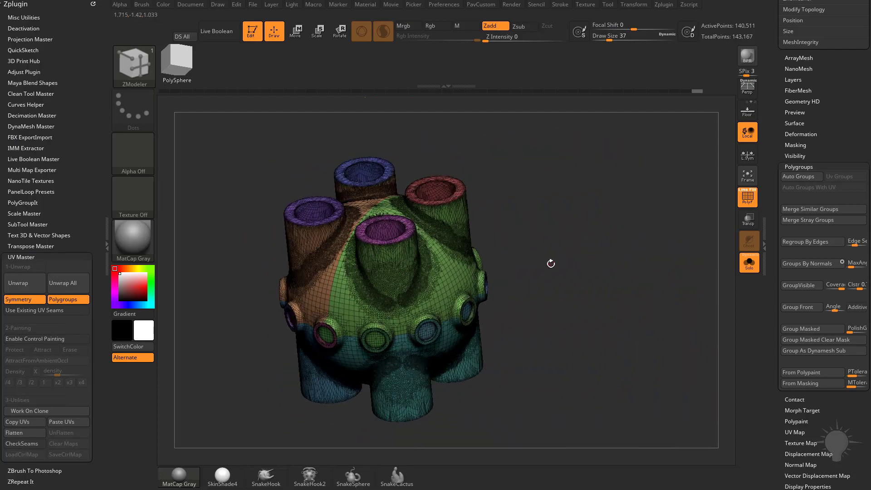